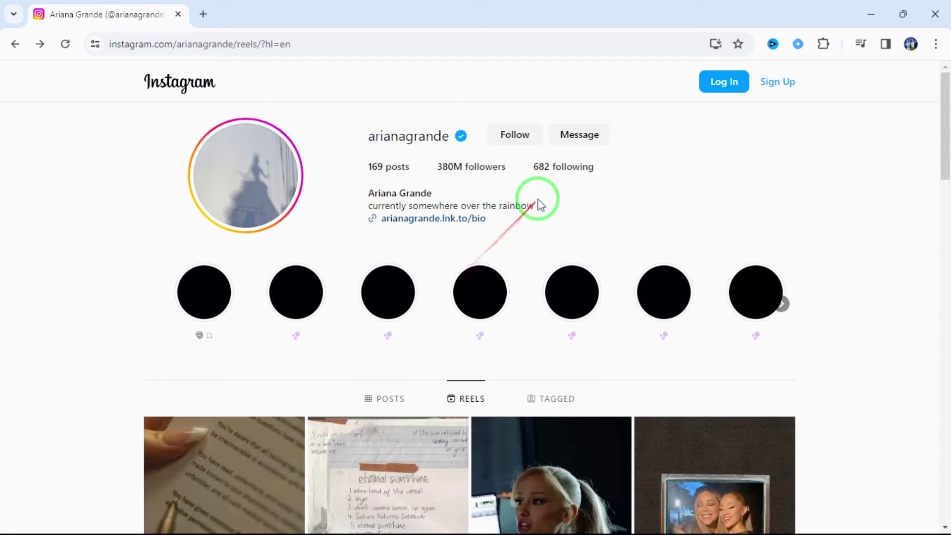
Step: Open one of the singer's reels to review it, then deselect the three downloaded videos
scroll(538, 201, "down", 10)
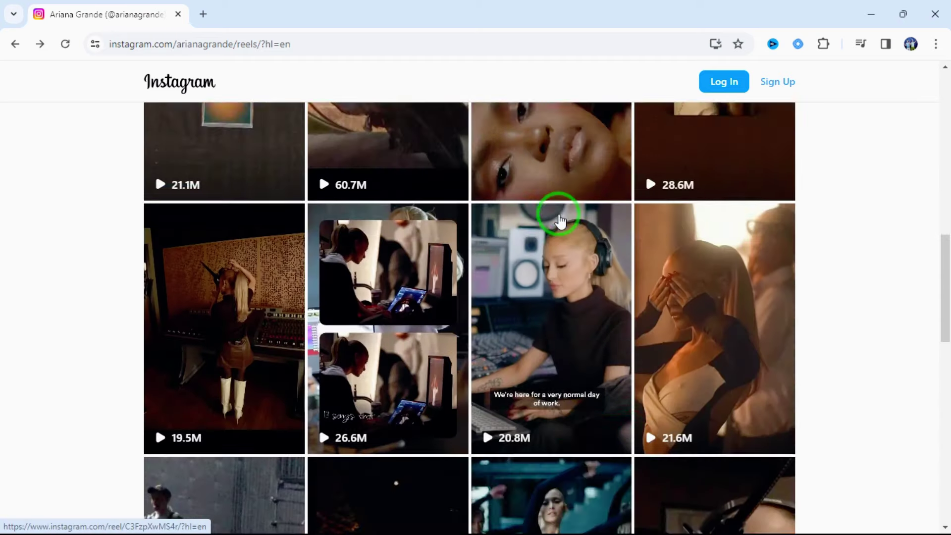
left_click(543, 270)
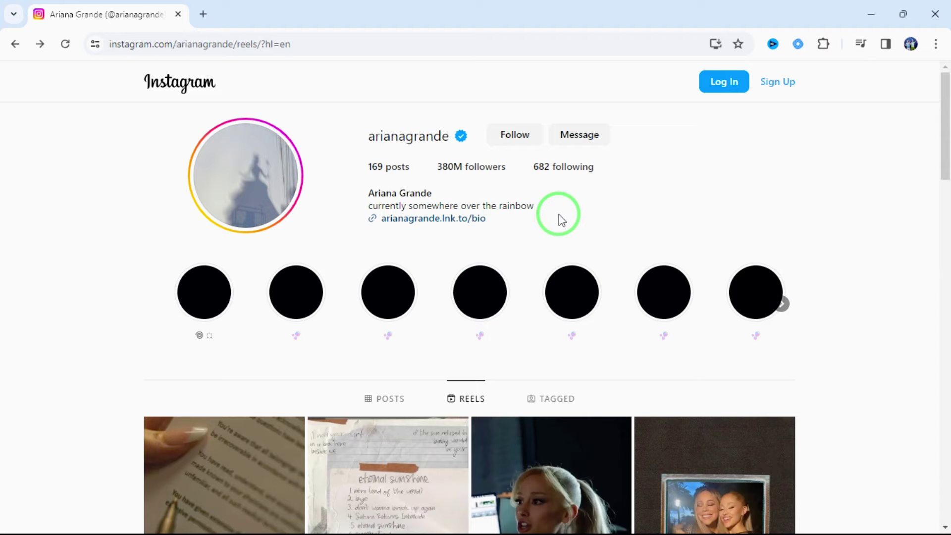
scroll(560, 218, "down", 15)
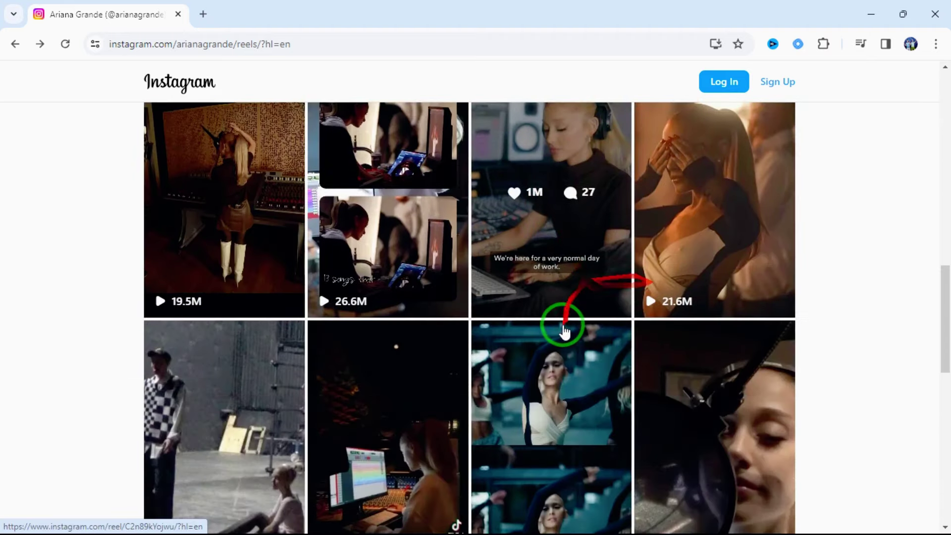
scroll(563, 325, "up", 2)
scroll(564, 333, "down", 3)
scroll(566, 333, "up", 4)
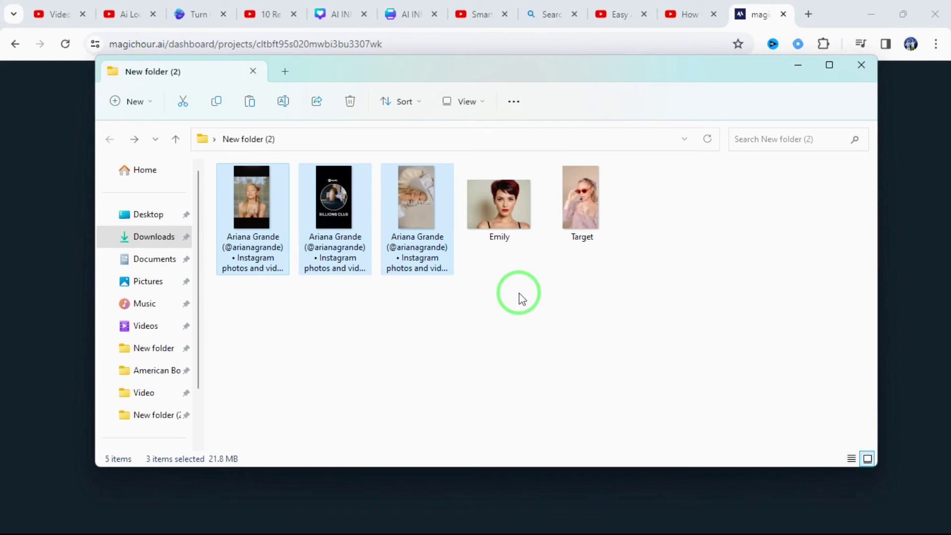
left_click(517, 298)
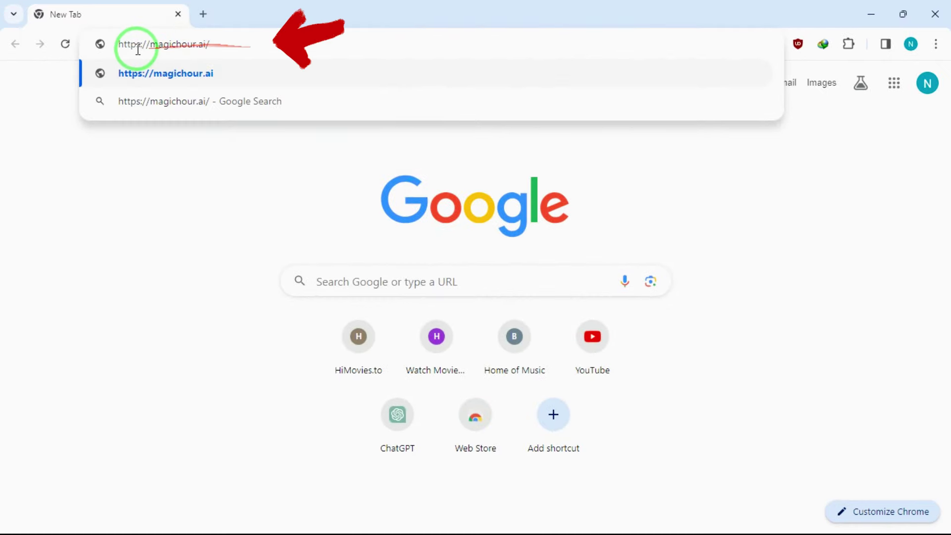
Step: Go to magichour.ai and browse the homepage and its Products list, including Face Swap
key("Return")
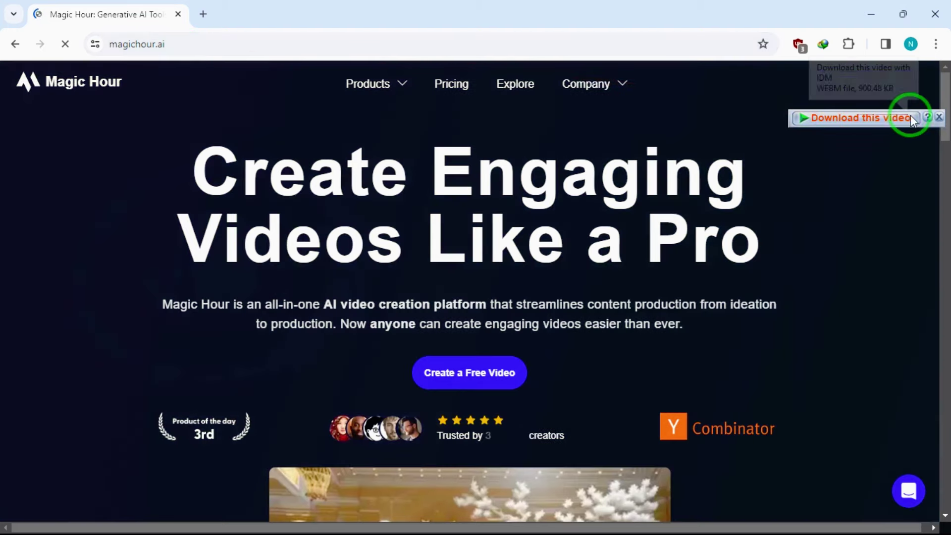
scroll(206, 211, "down", 10)
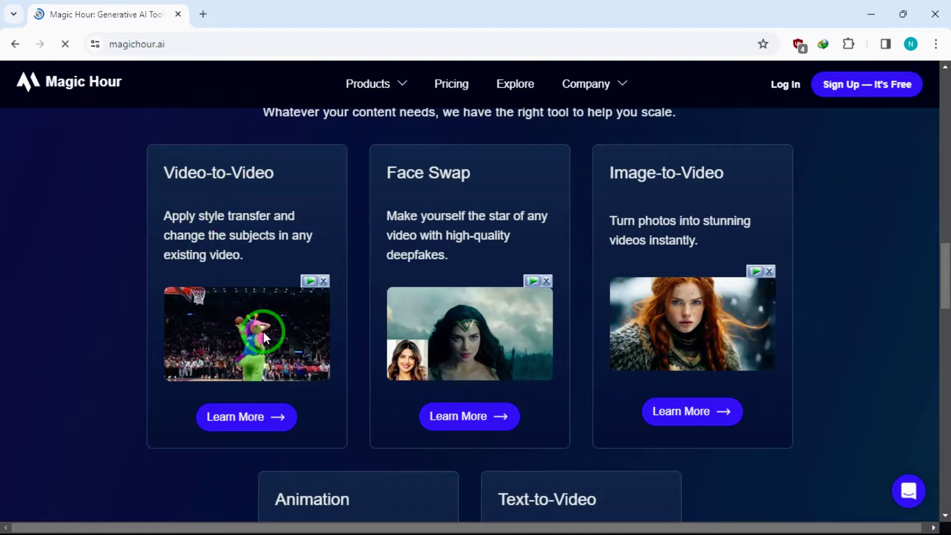
scroll(264, 337, "down", 20)
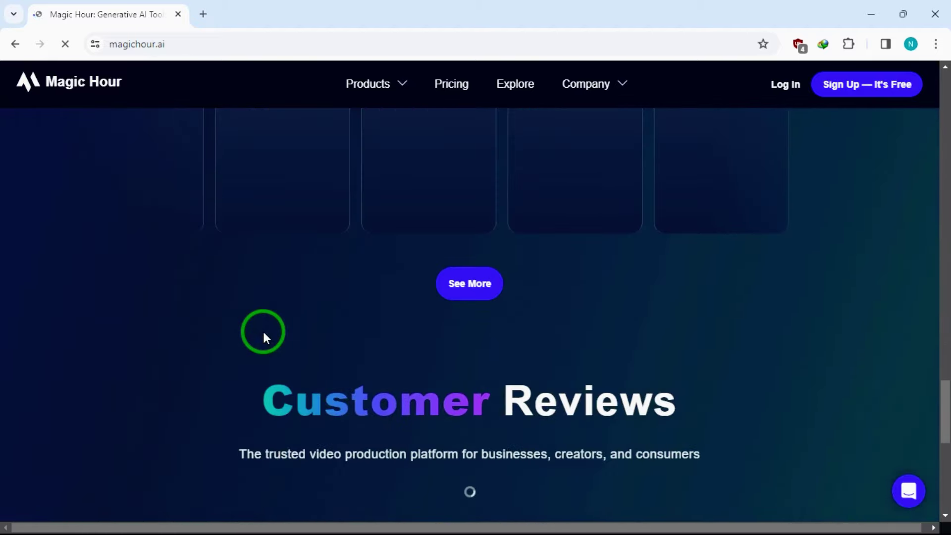
scroll(263, 337, "up", 20)
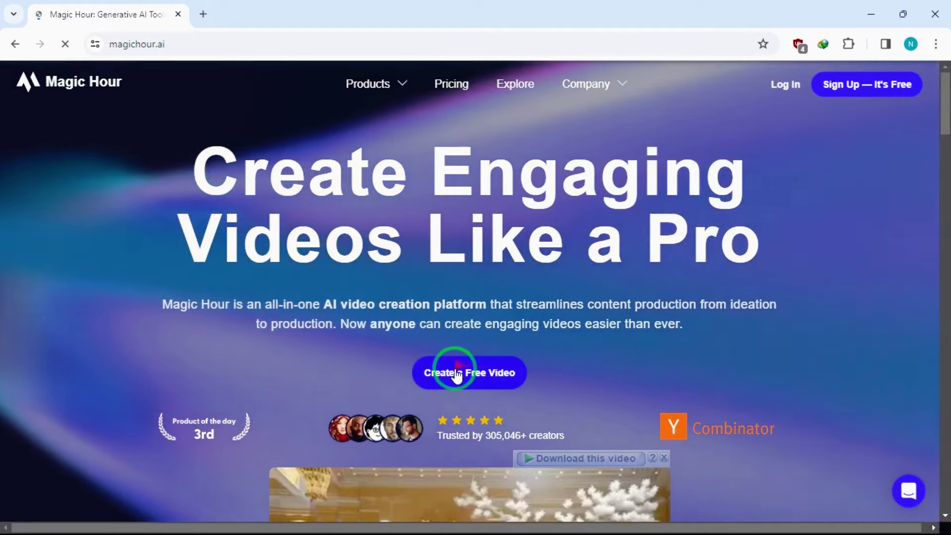
left_click(405, 84)
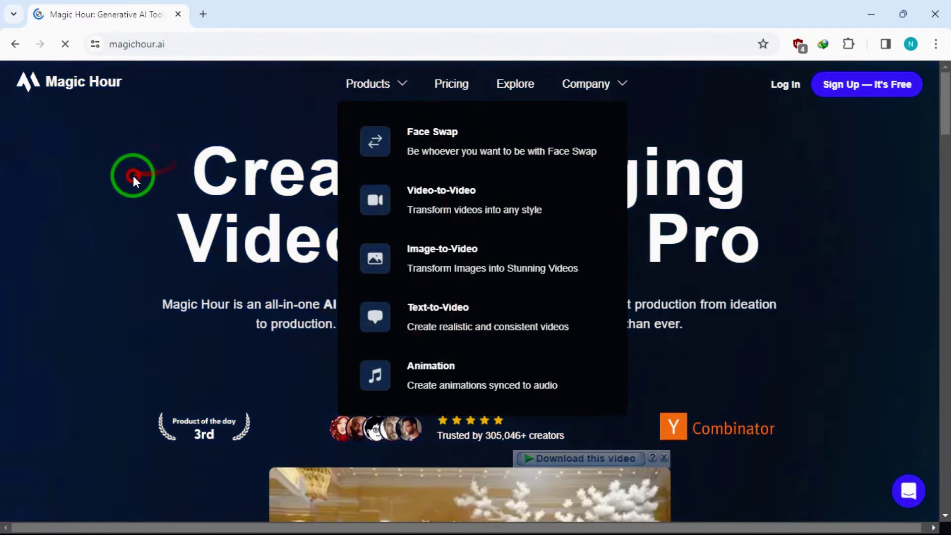
left_click(132, 176)
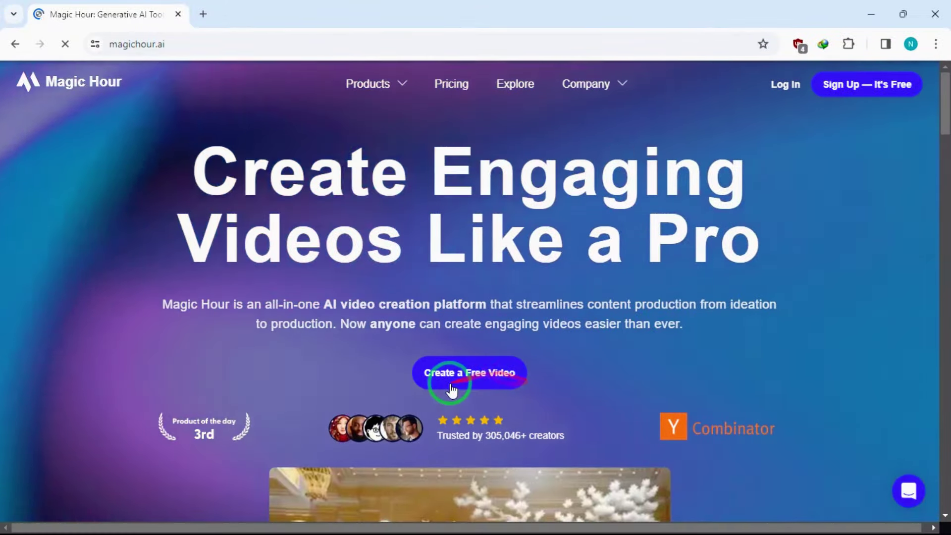
Step: Choose Create a Free Video and sign in with a Google account
left_click(467, 383)
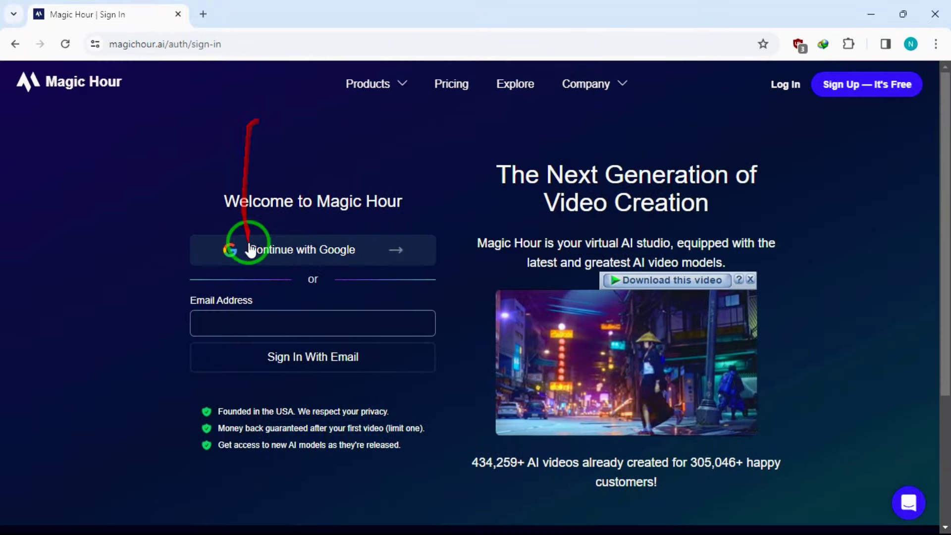
left_click(293, 245)
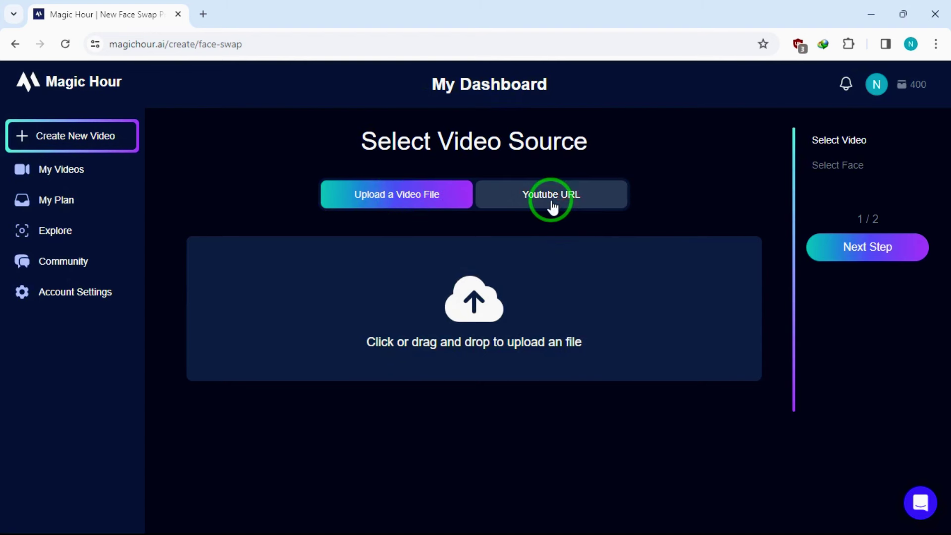
Step: Upload the Target video file as the face swap source clip
left_click(535, 201)
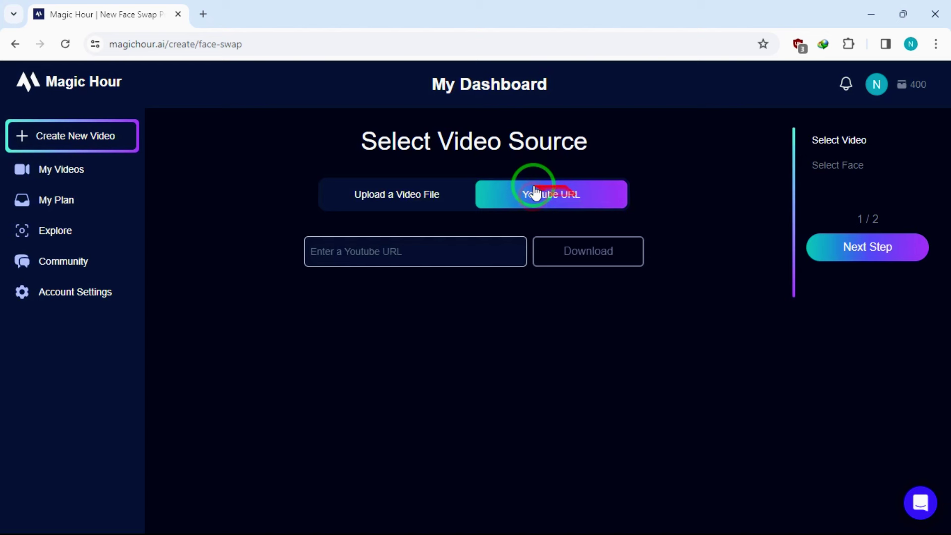
left_click(372, 188)
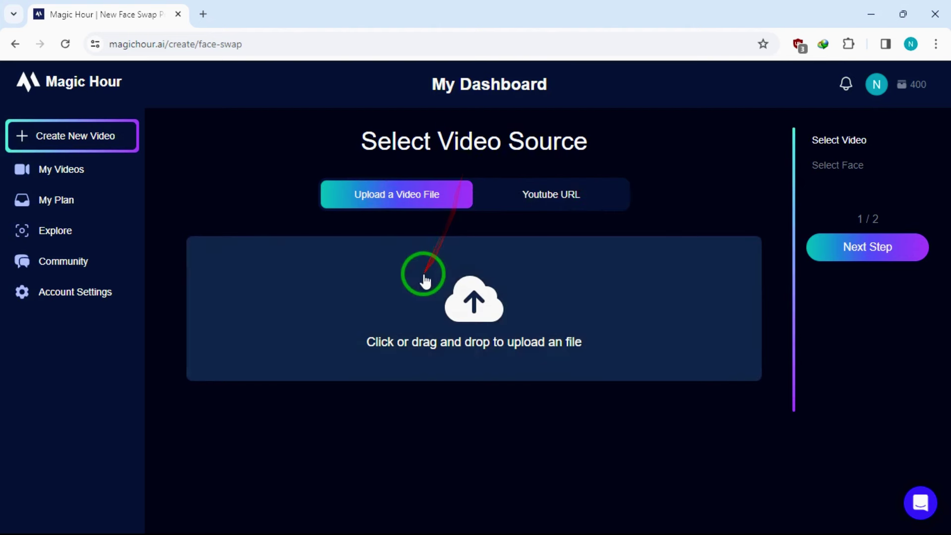
left_click(518, 308)
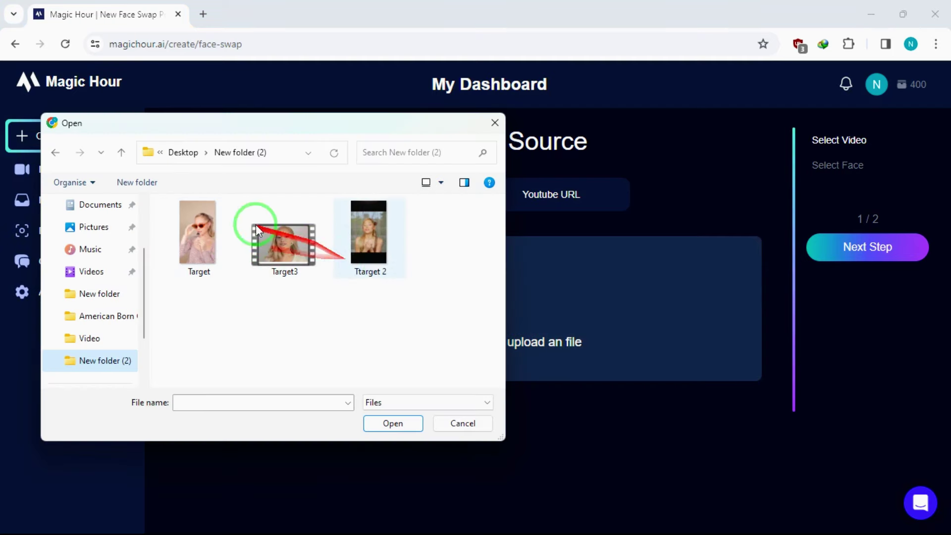
double_click(207, 240)
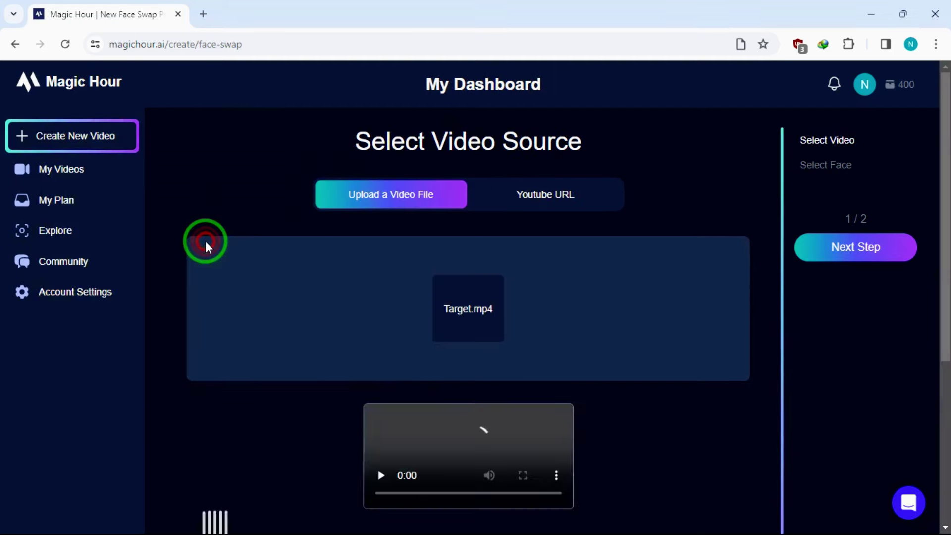
Step: Trim Target.mp4 to end at 5.2 seconds, bringing the cost to 156 frames
scroll(323, 310, "down", 8)
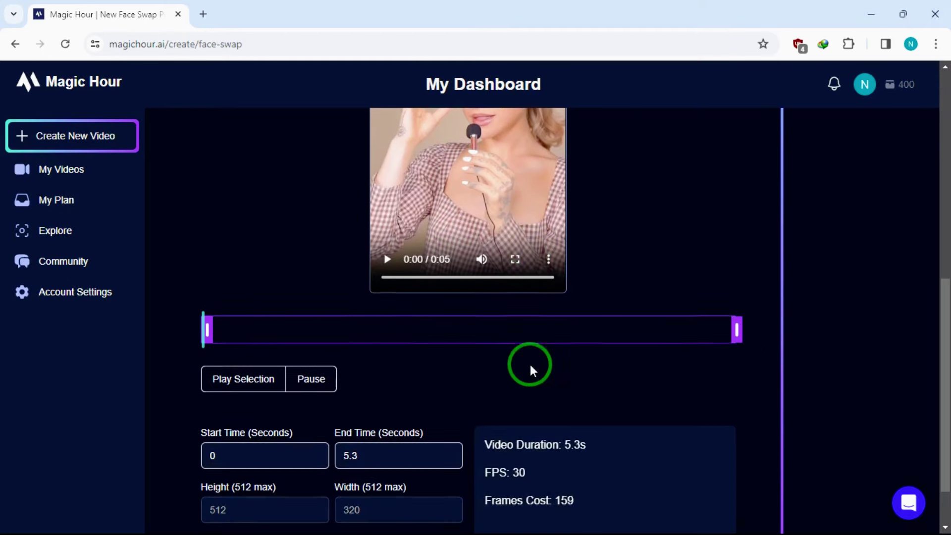
left_click_drag(736, 328, 801, 336)
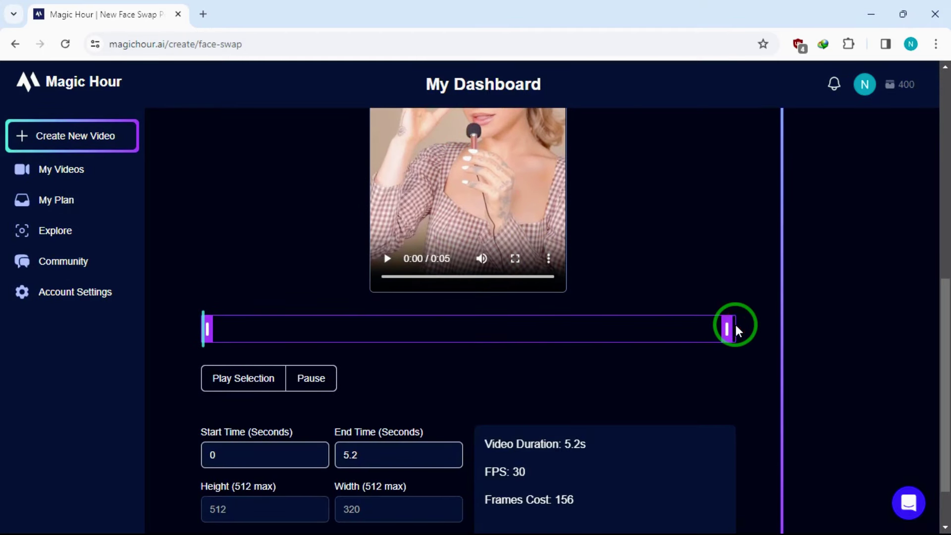
scroll(703, 327, "down", 1)
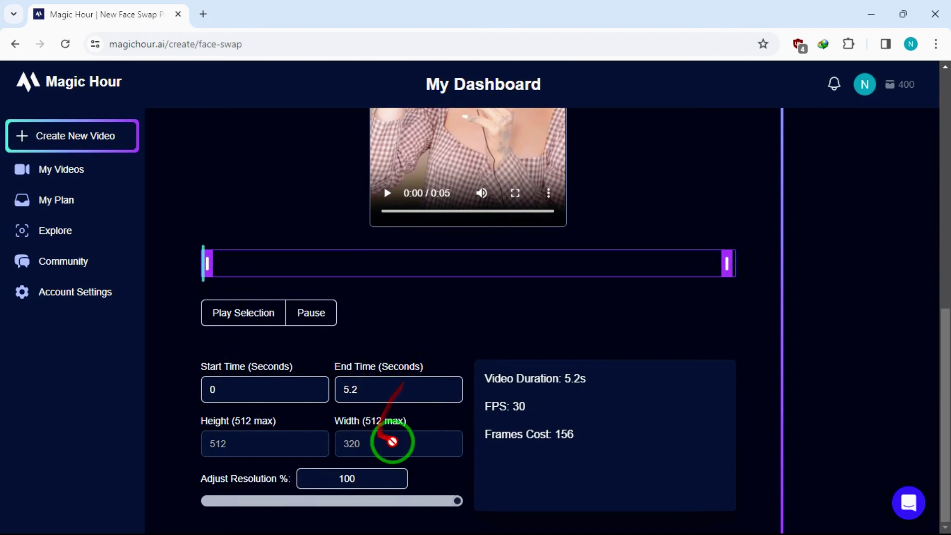
scroll(515, 449, "up", 10)
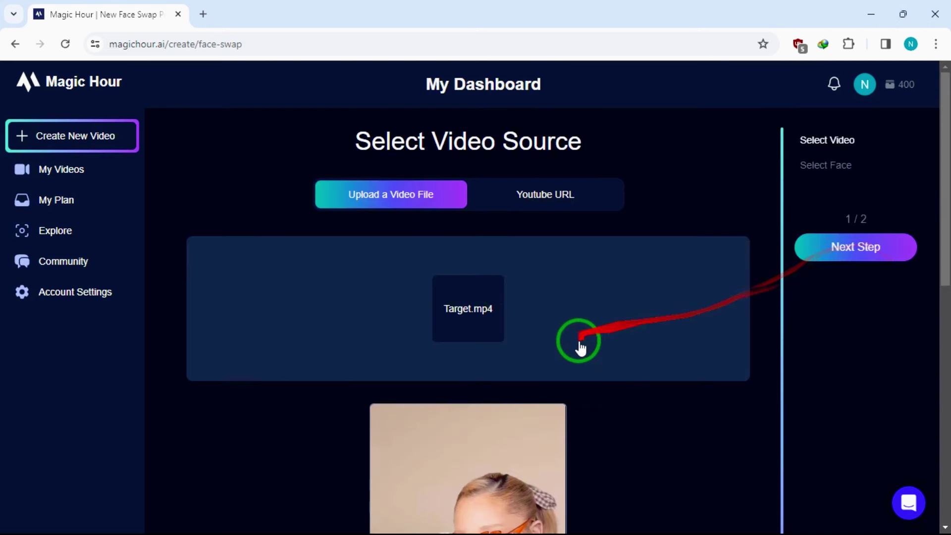
Step: Advance to Select Face, review the face guidelines, and bring up the face-image upload dialog
left_click(879, 256)
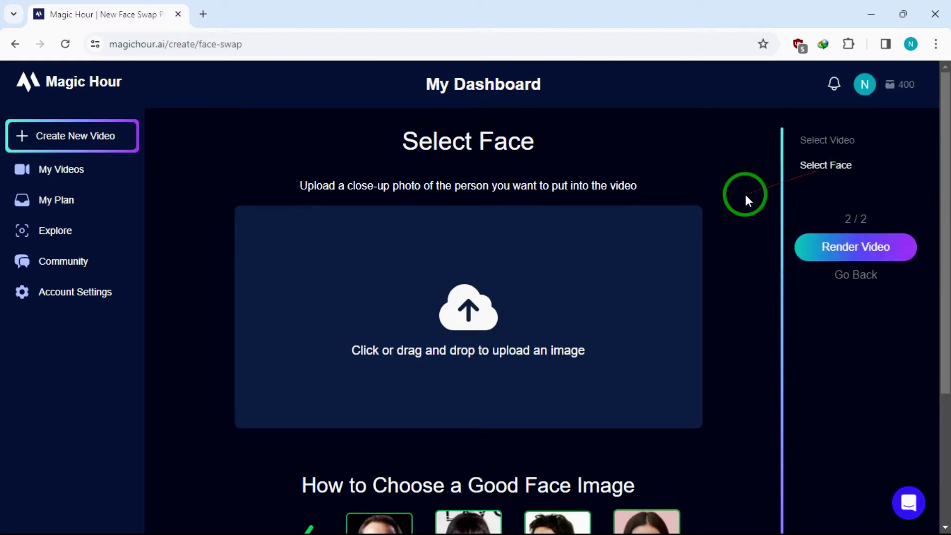
scroll(541, 278, "down", 3)
scroll(541, 282, "up", 3)
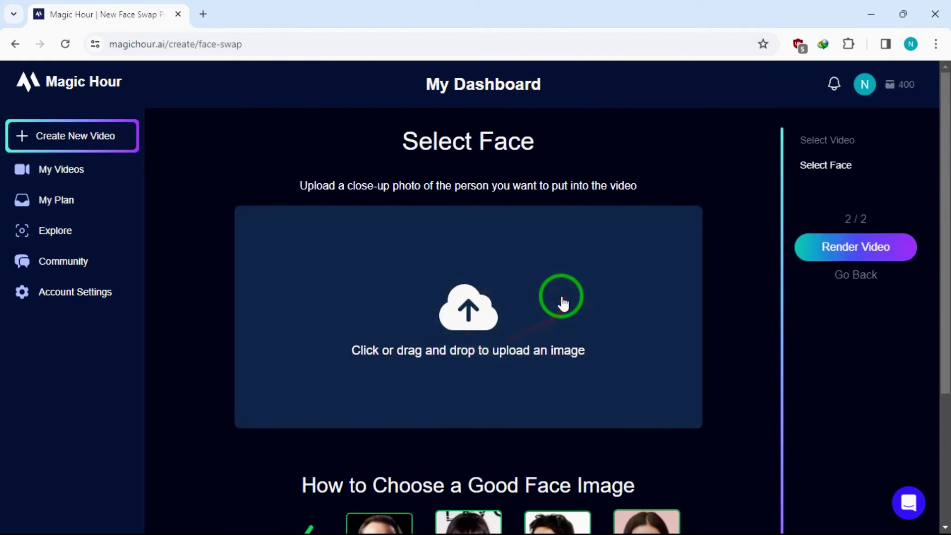
scroll(563, 304, "down", 3)
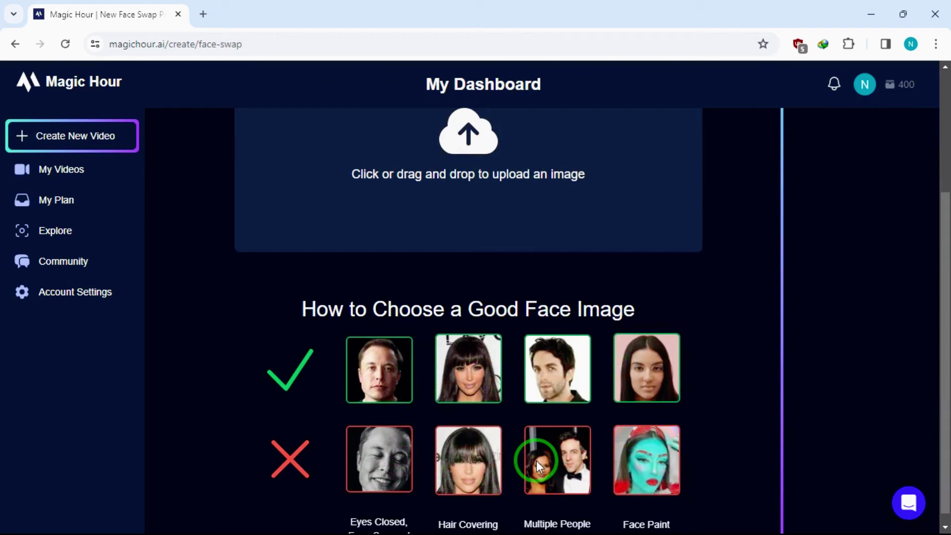
scroll(537, 461, "up", 3)
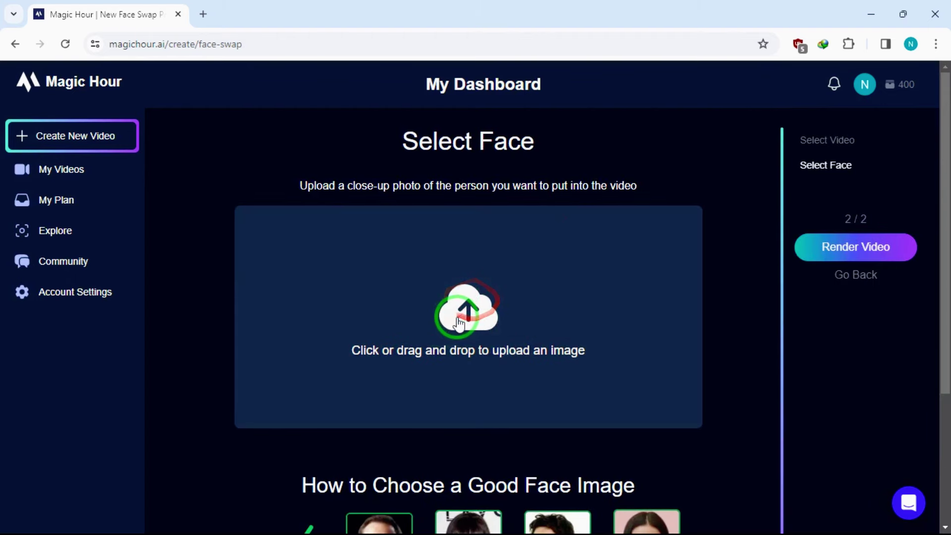
left_click(460, 323)
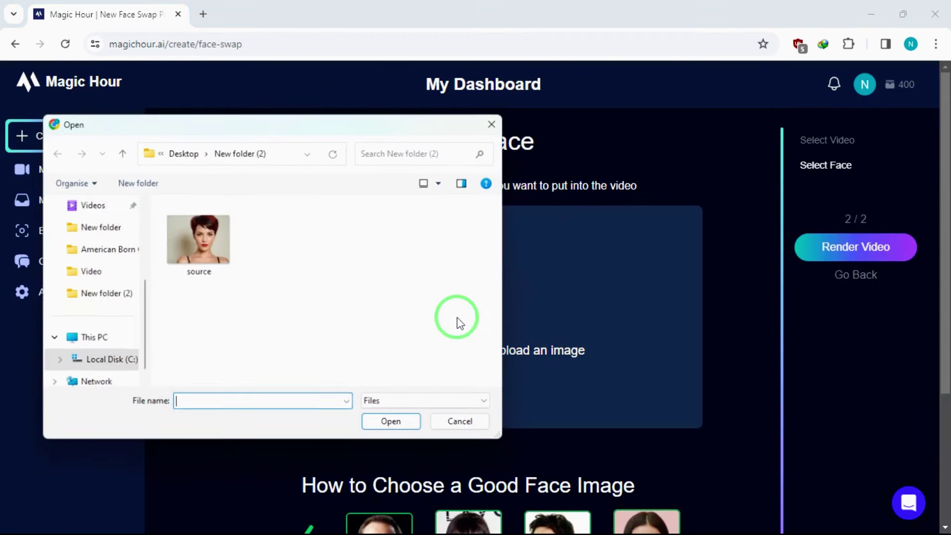
Step: Open source.png in Photos and enter crop editing
left_click(196, 247)
right_click(197, 247)
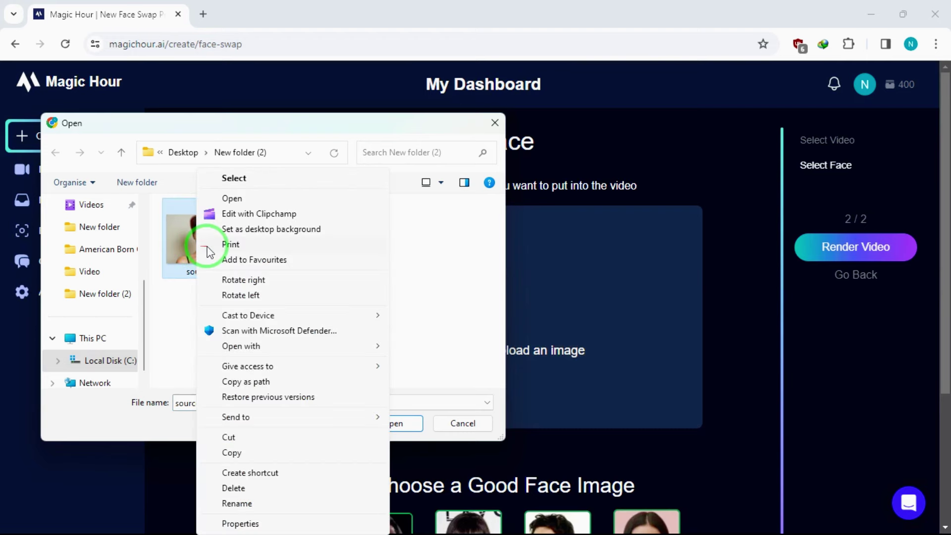
left_click(248, 200)
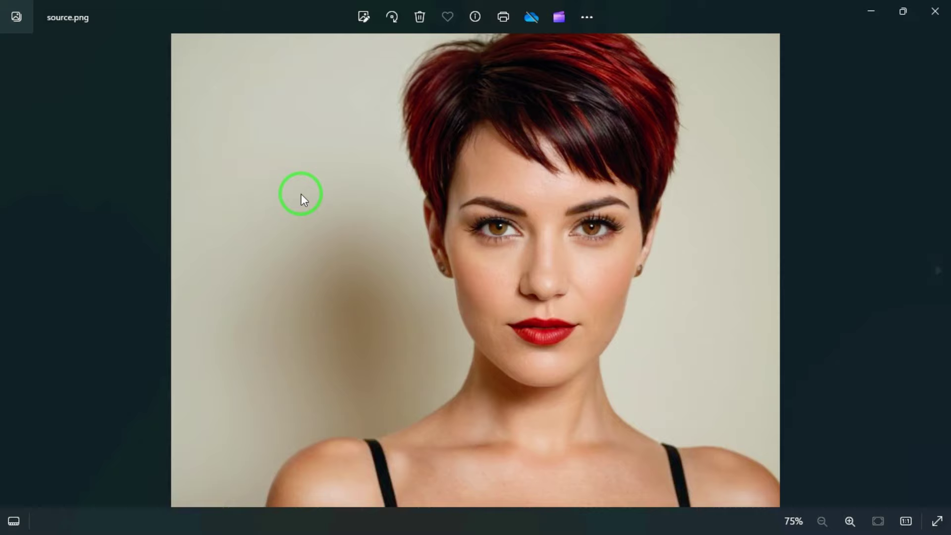
left_click(364, 18)
Step: Crop the portrait tighter around the face to 740x711 and save over the original
left_click_drag(284, 270, 378, 259)
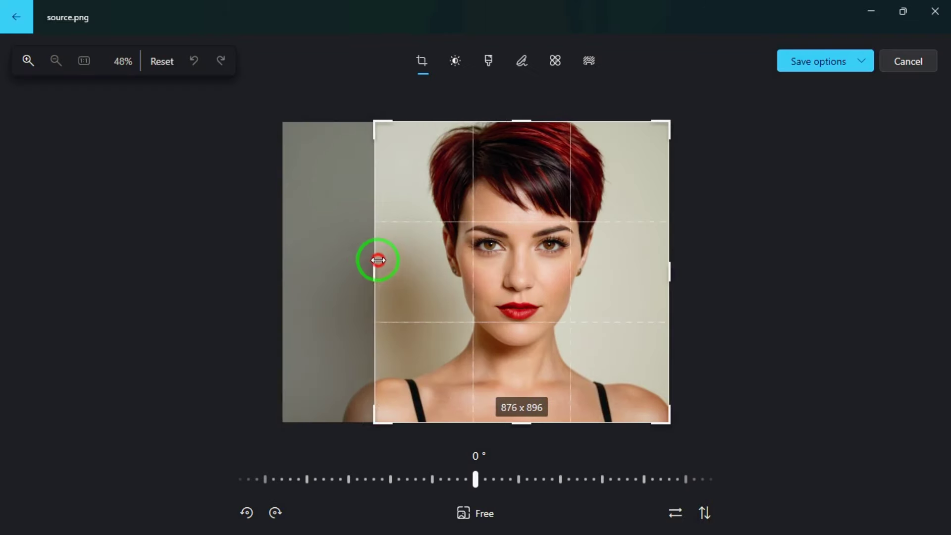
left_click_drag(295, 422, 345, 379)
left_click_drag(647, 424, 628, 414)
left_click_drag(311, 413, 333, 413)
left_click(862, 61)
left_click(807, 115)
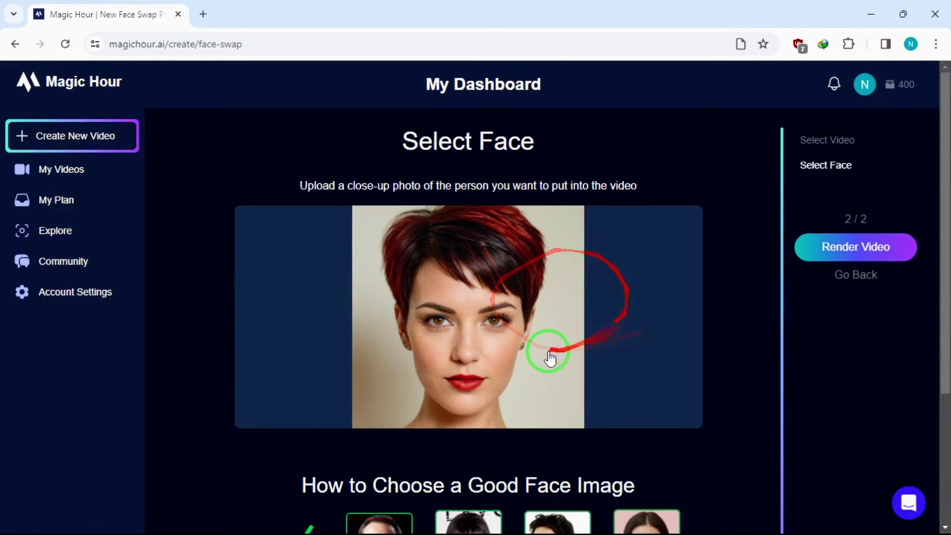
Step: Render the Target.mp4 face swap video
left_click(853, 251)
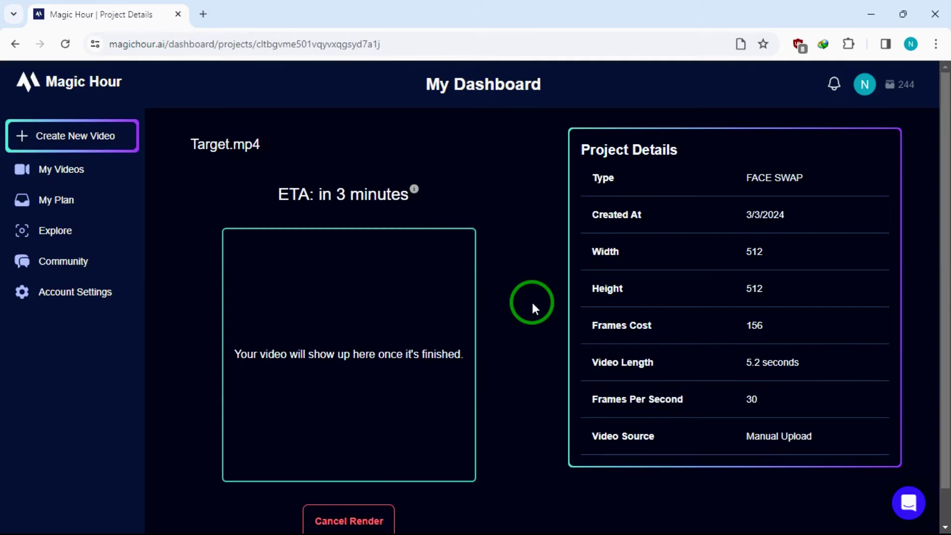
Step: Play the finished Target.mp4 face swap full screen to check it, then download it
mouse_move(532, 303)
left_mouse_down()
mouse_move(494, 281)
mouse_move(327, 225)
mouse_move(241, 162)
mouse_move(423, 186)
mouse_move(305, 191)
left_mouse_up()
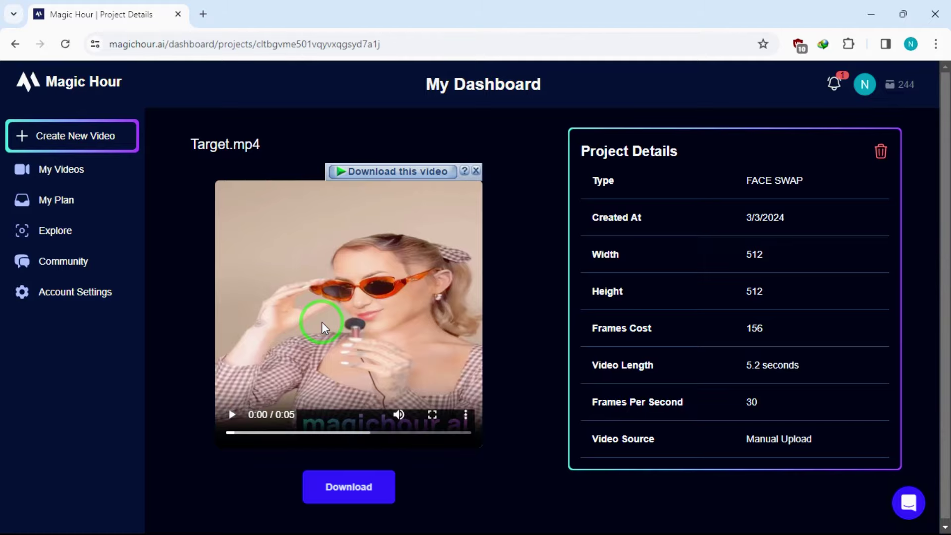
double_click(322, 321)
left_click(19, 503)
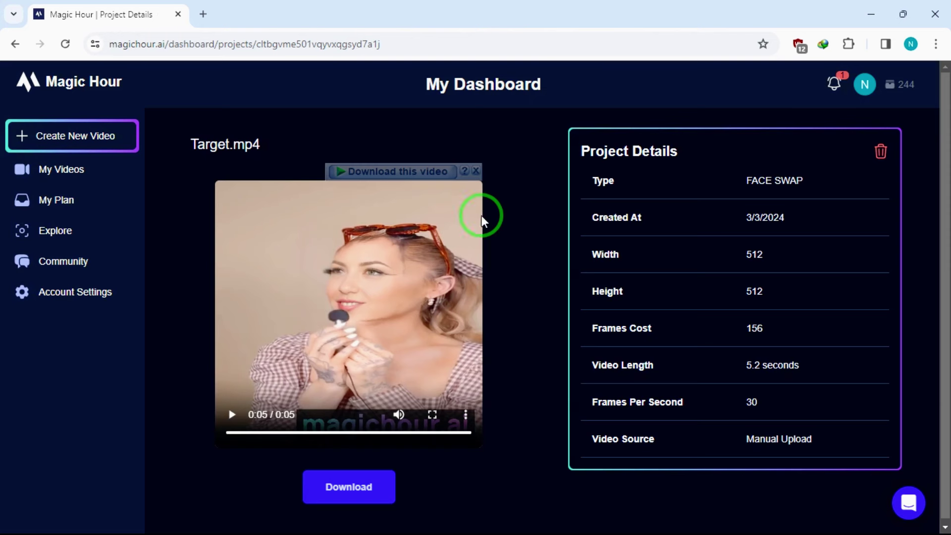
left_click(366, 494)
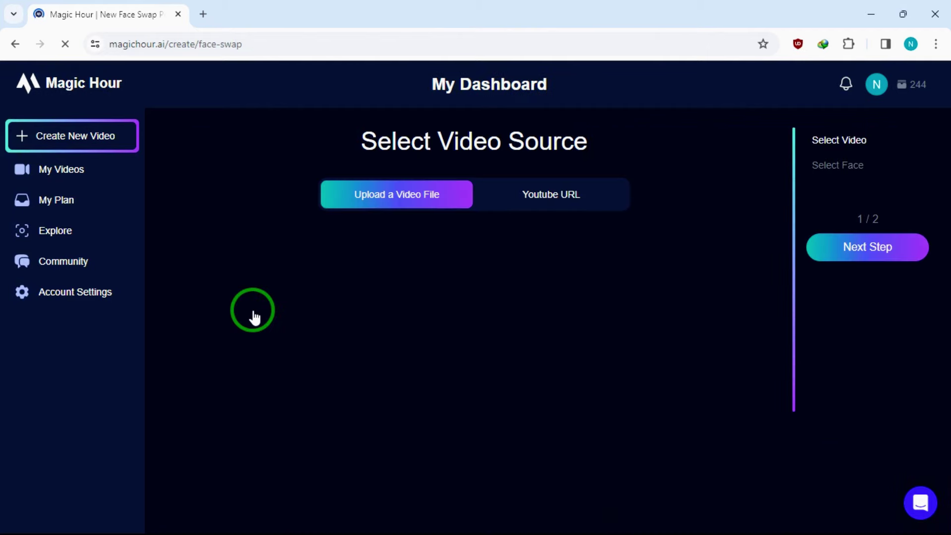
Step: Open the file picker to choose the next target video
left_click(471, 294)
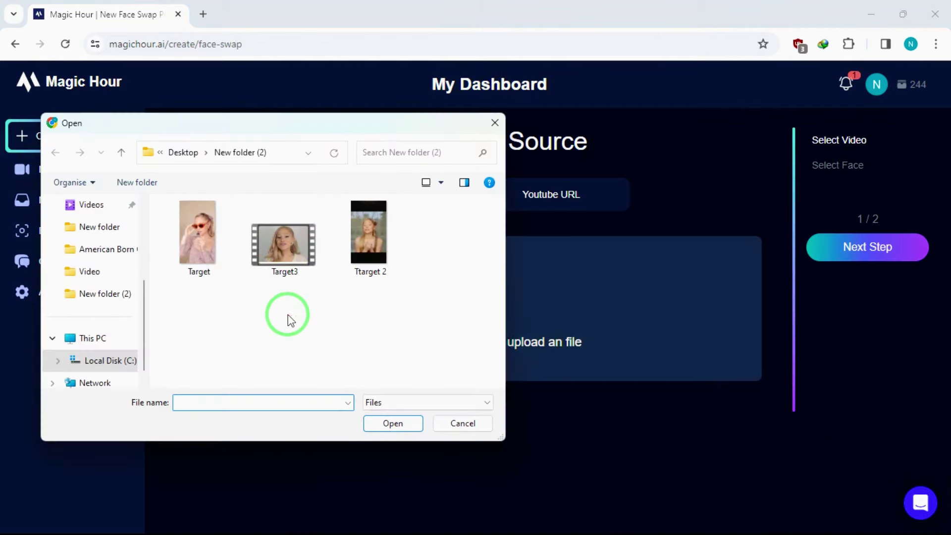